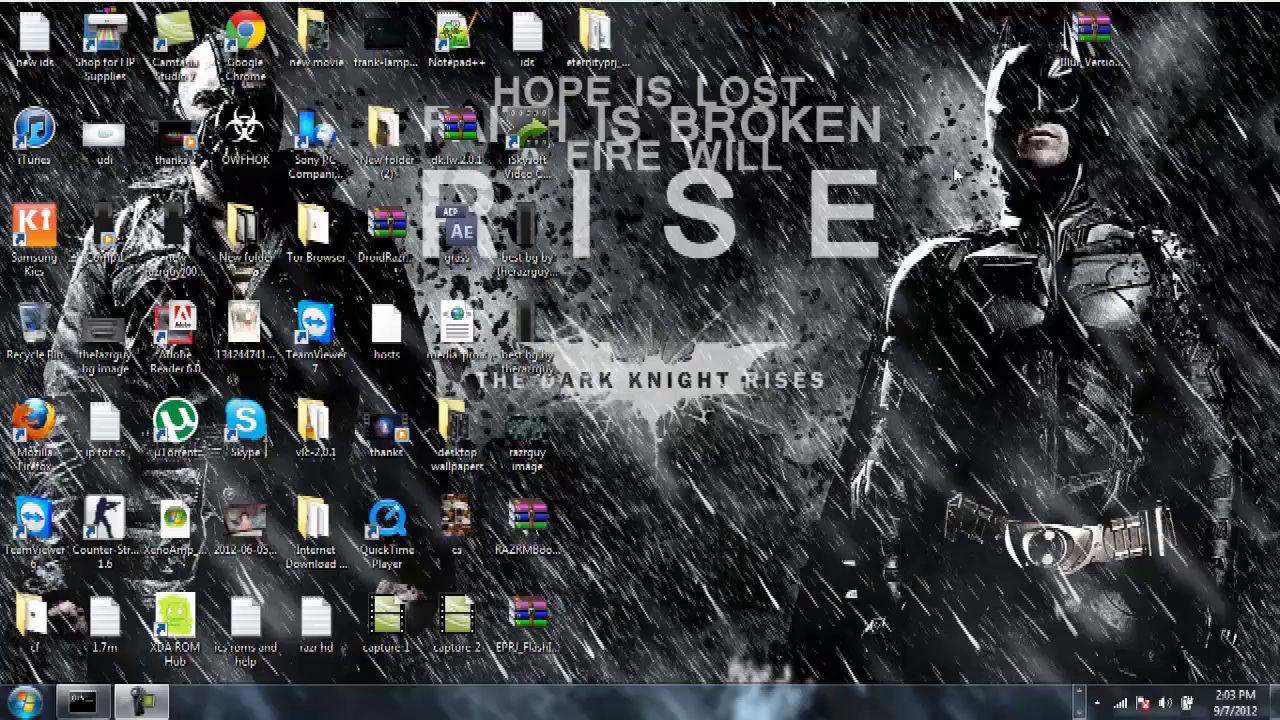
Copy the Blur_Version.651.167.26.XT910.Retail.en.EU zip from the desktop to SD Card (G:), replacing the existing file of the same name
{"action": "left_click_drag", "start_coordinate": [956, 140], "coordinate": [1240, 4]}
{"action": "right_click", "coordinate": [1095, 42]}
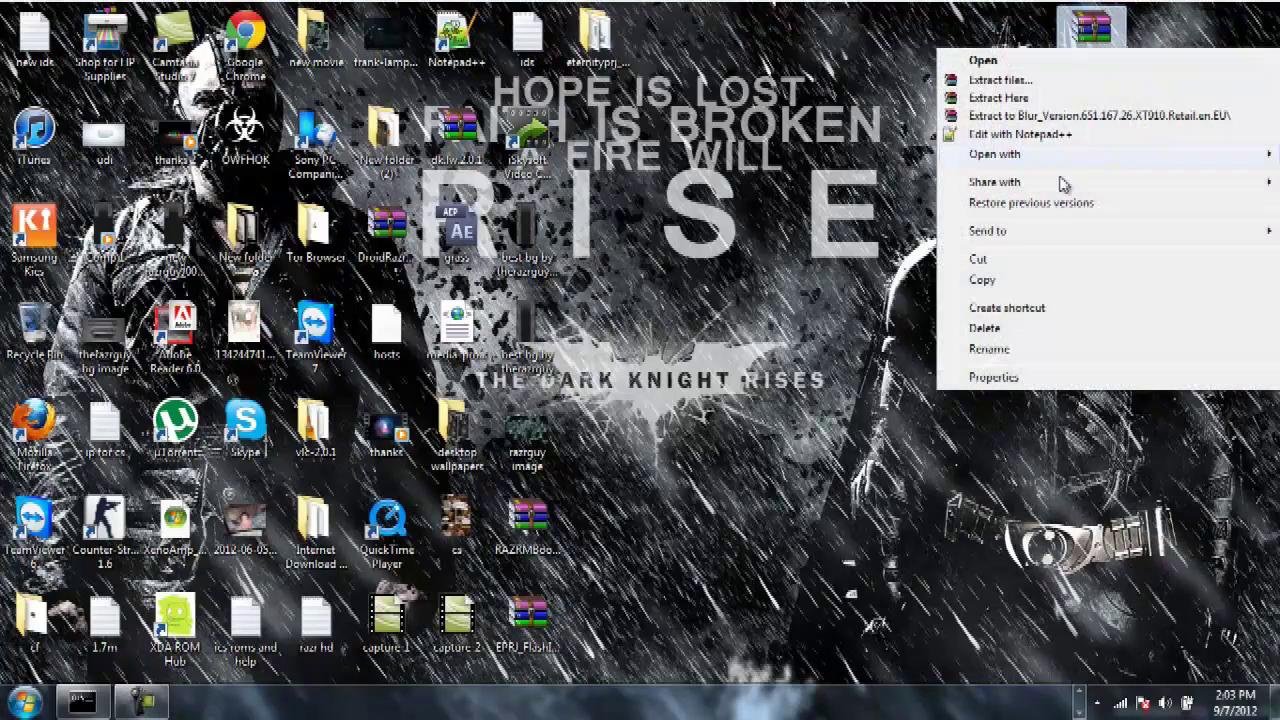
{"action": "left_click", "coordinate": [1010, 288]}
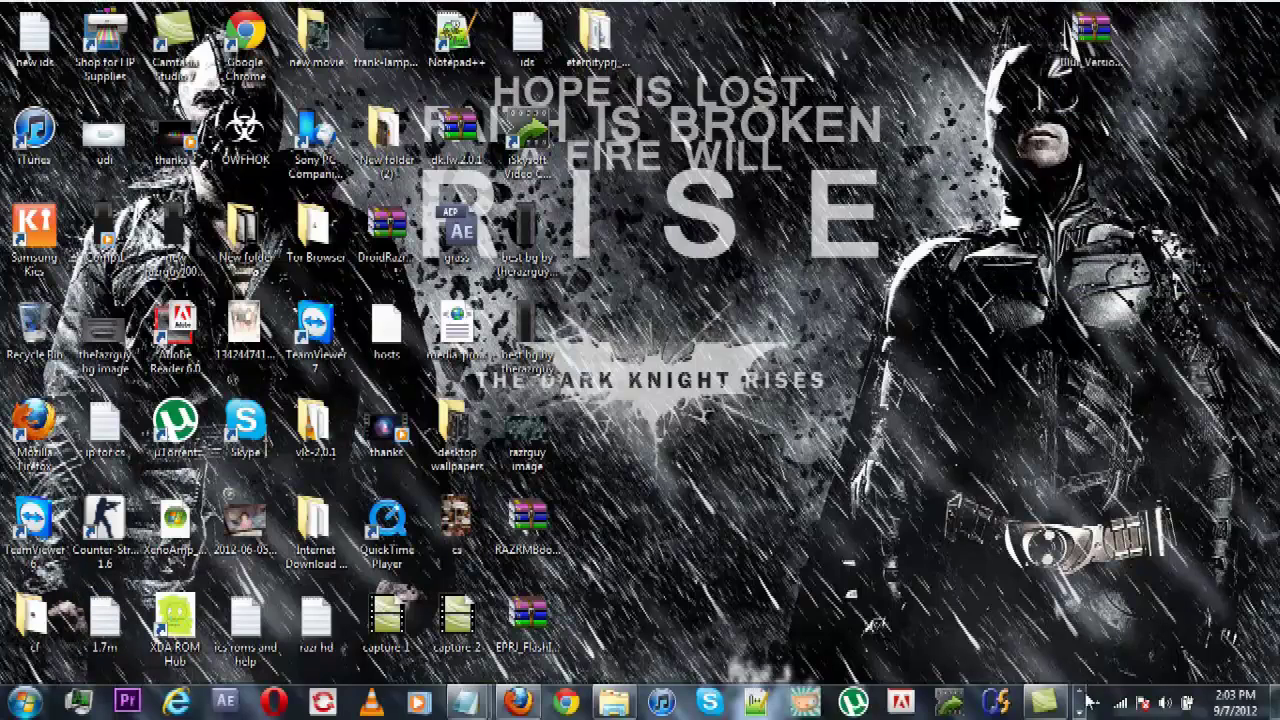
{"action": "left_click", "coordinate": [614, 702]}
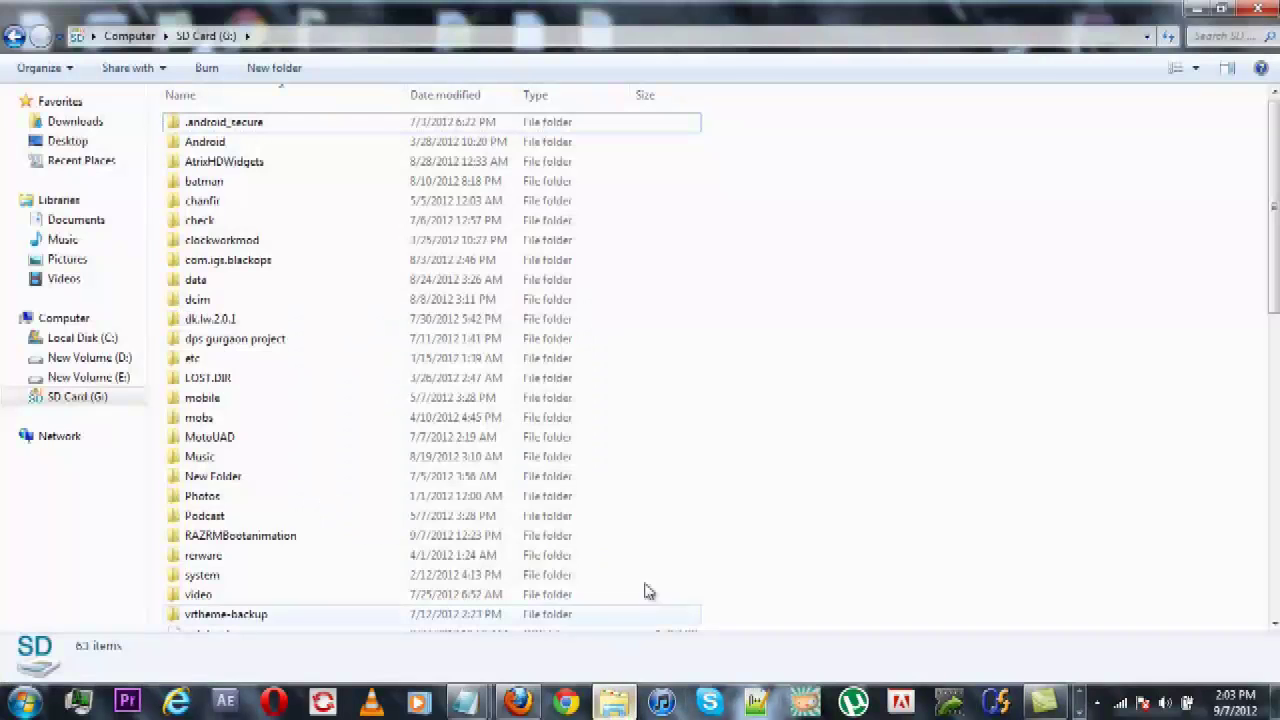
{"action": "right_click", "coordinate": [855, 405]}
{"action": "left_click", "coordinate": [906, 530]}
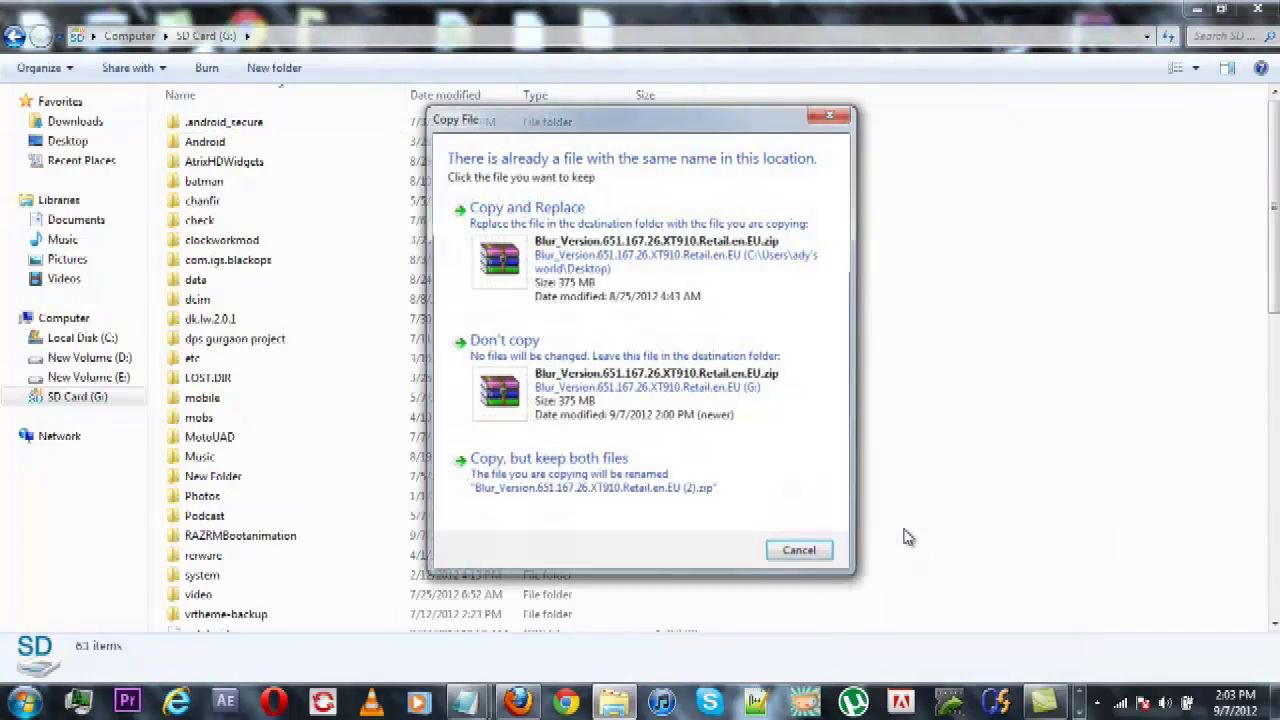
{"action": "left_click", "coordinate": [632, 254]}
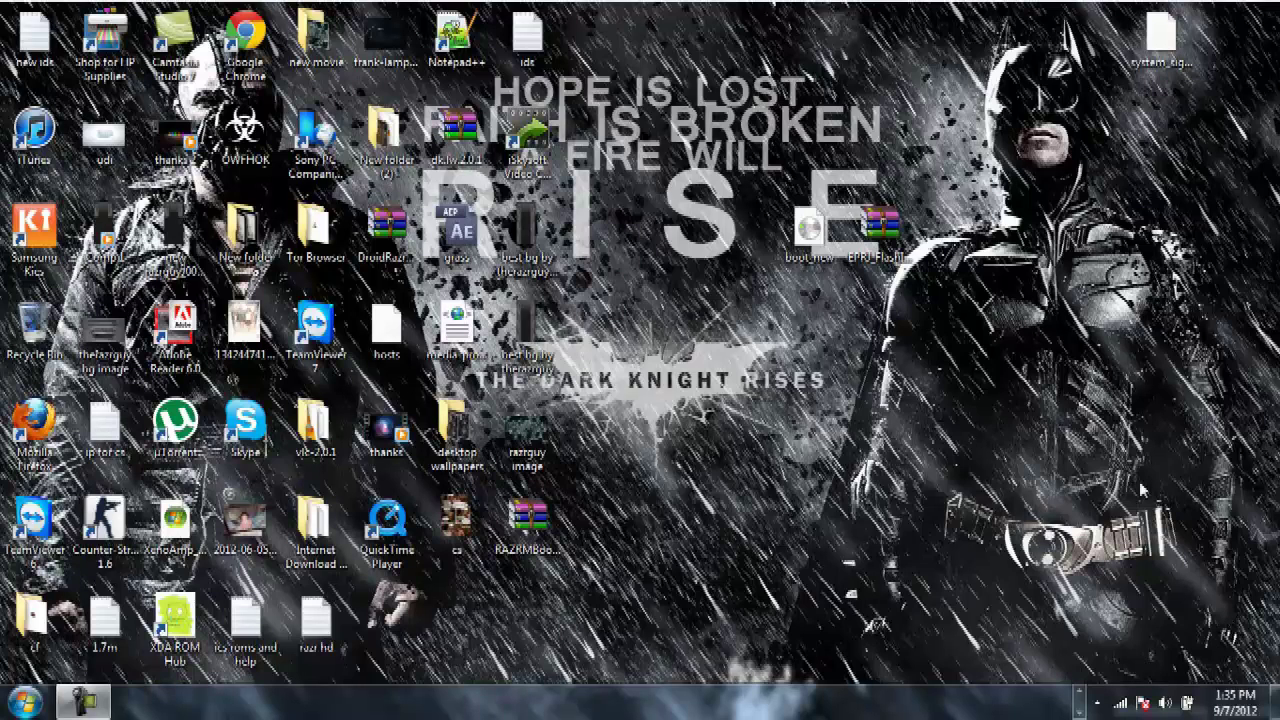
Move the system_signed file next to the boot_new and EPRJ_FlashITRZR_Windows files on the desktop
{"action": "left_click_drag", "start_coordinate": [940, 165], "coordinate": [694, 299]}
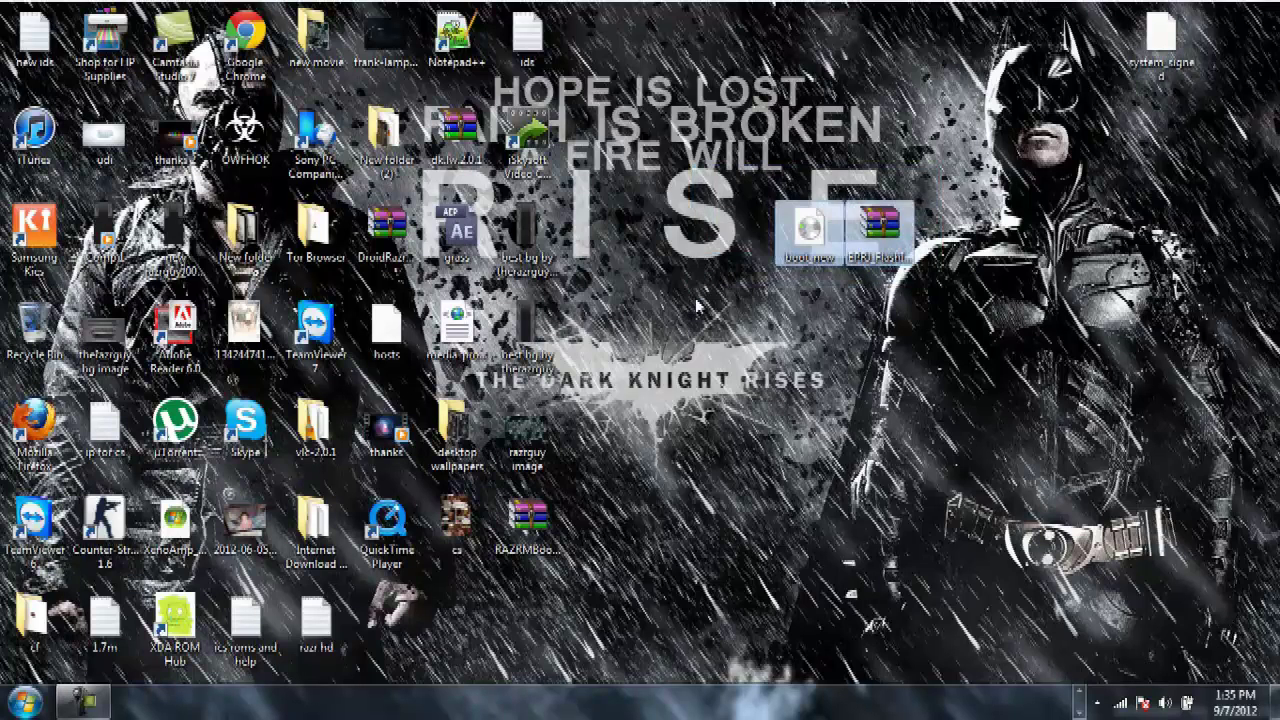
{"action": "left_click", "coordinate": [697, 307]}
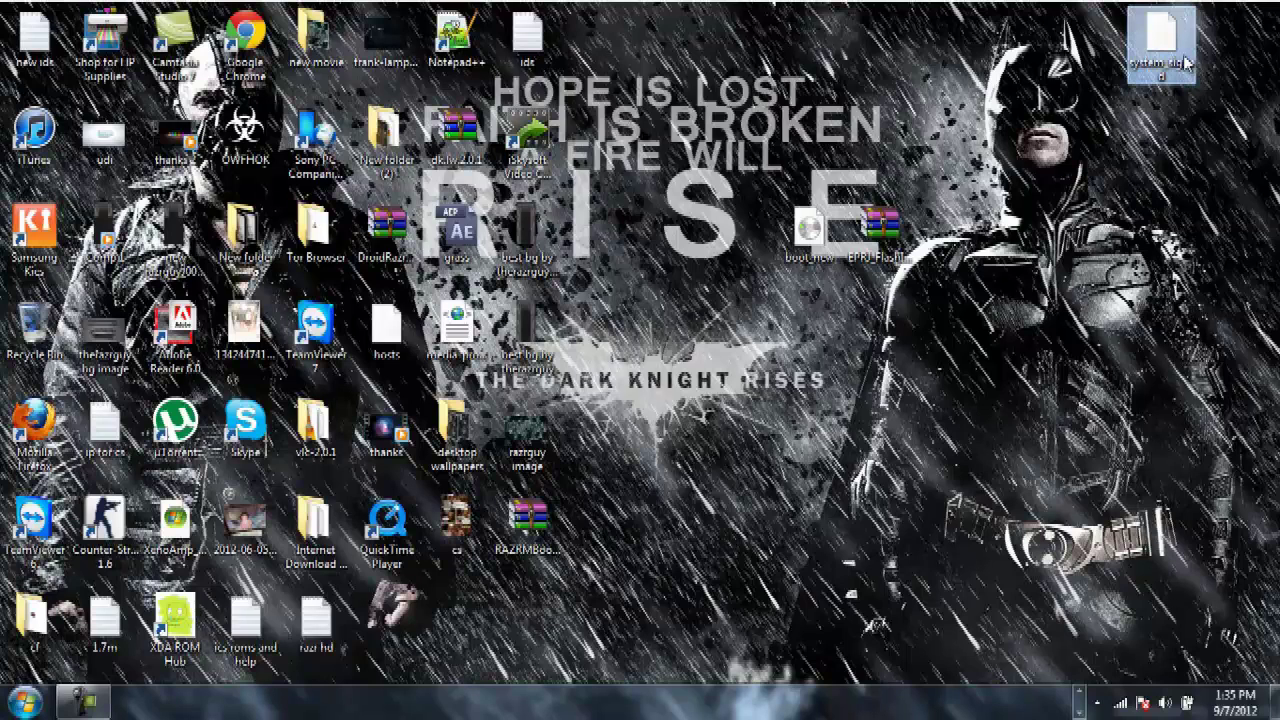
{"action": "left_click_drag", "start_coordinate": [1184, 45], "coordinate": [985, 228]}
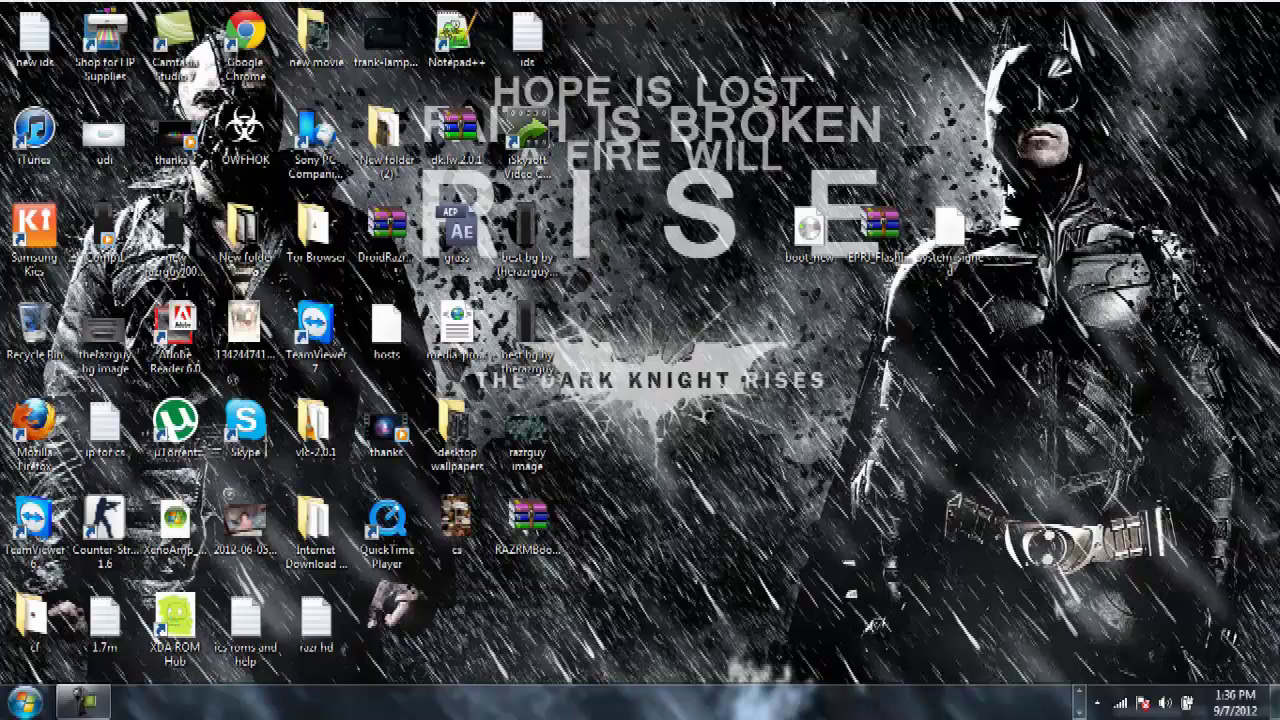
Extract the EPRJ_FlashITRZR_Windows archive onto the desktop and place the extracted eternityprj_FlashIT folder beside boot_new
{"action": "right_click", "coordinate": [897, 238]}
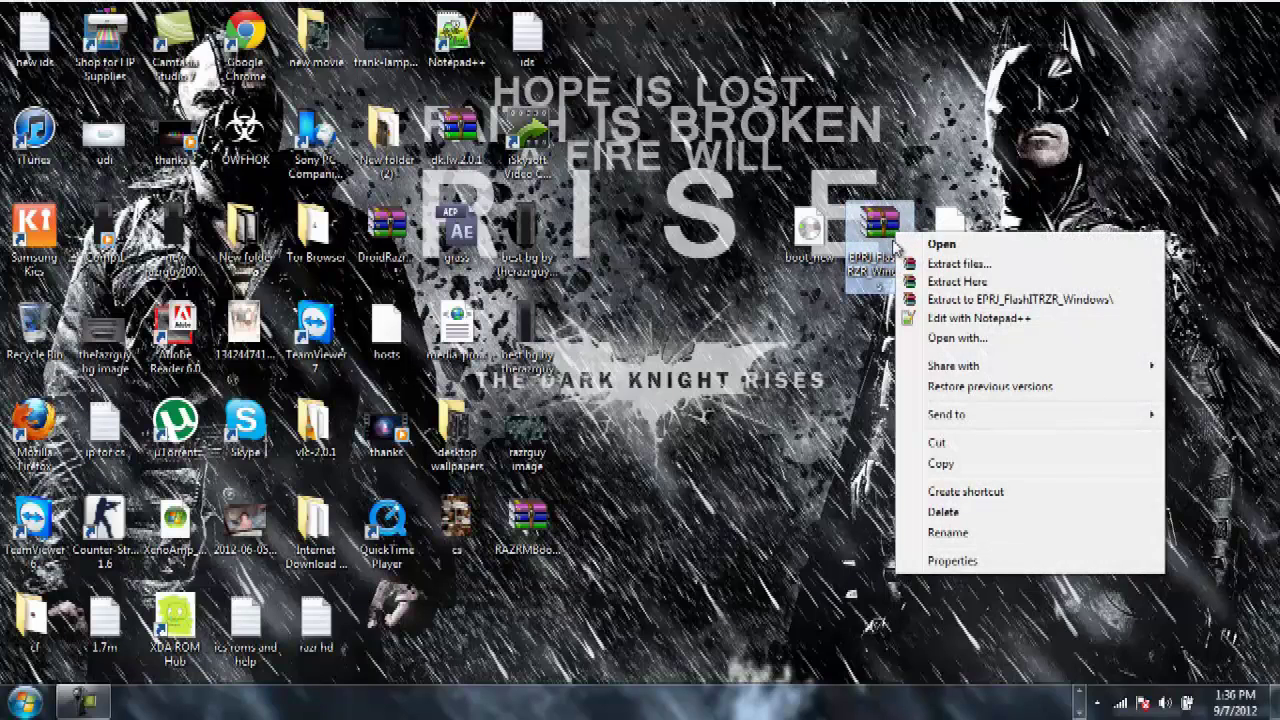
{"action": "left_click", "coordinate": [970, 284]}
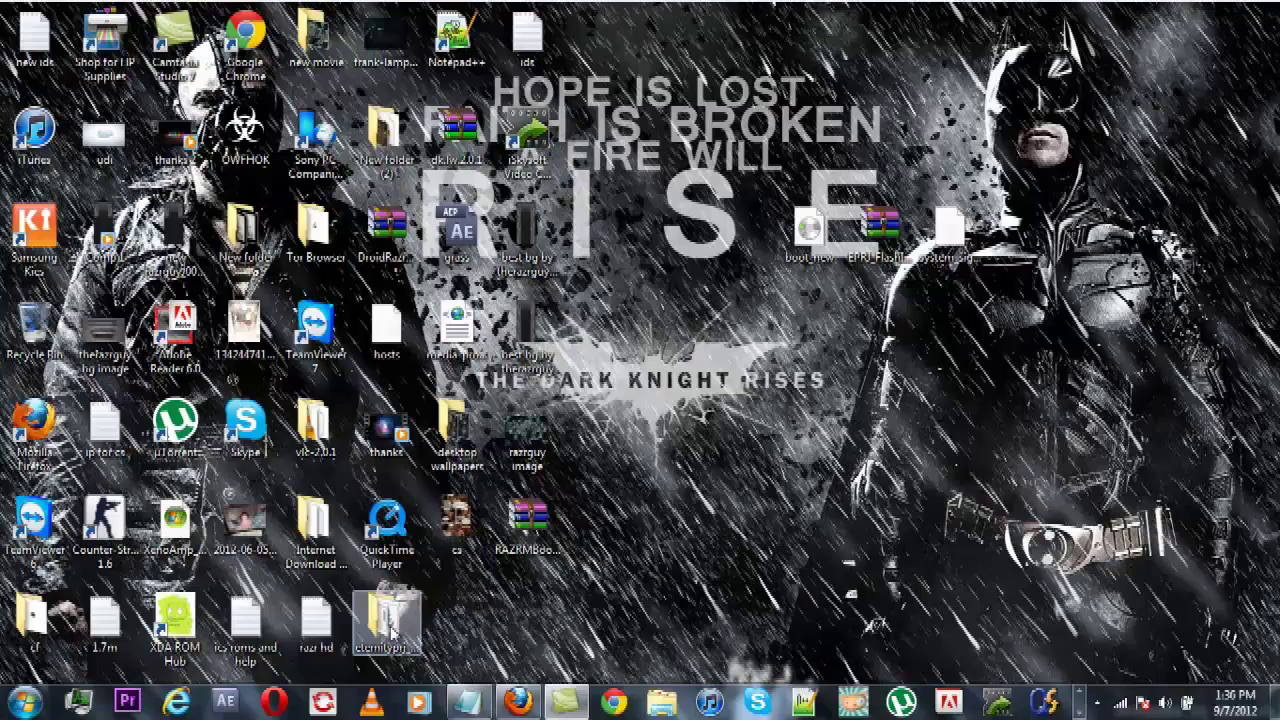
{"action": "left_click_drag", "start_coordinate": [392, 632], "coordinate": [622, 379]}
{"action": "left_click_drag", "start_coordinate": [742, 257], "coordinate": [742, 257]}
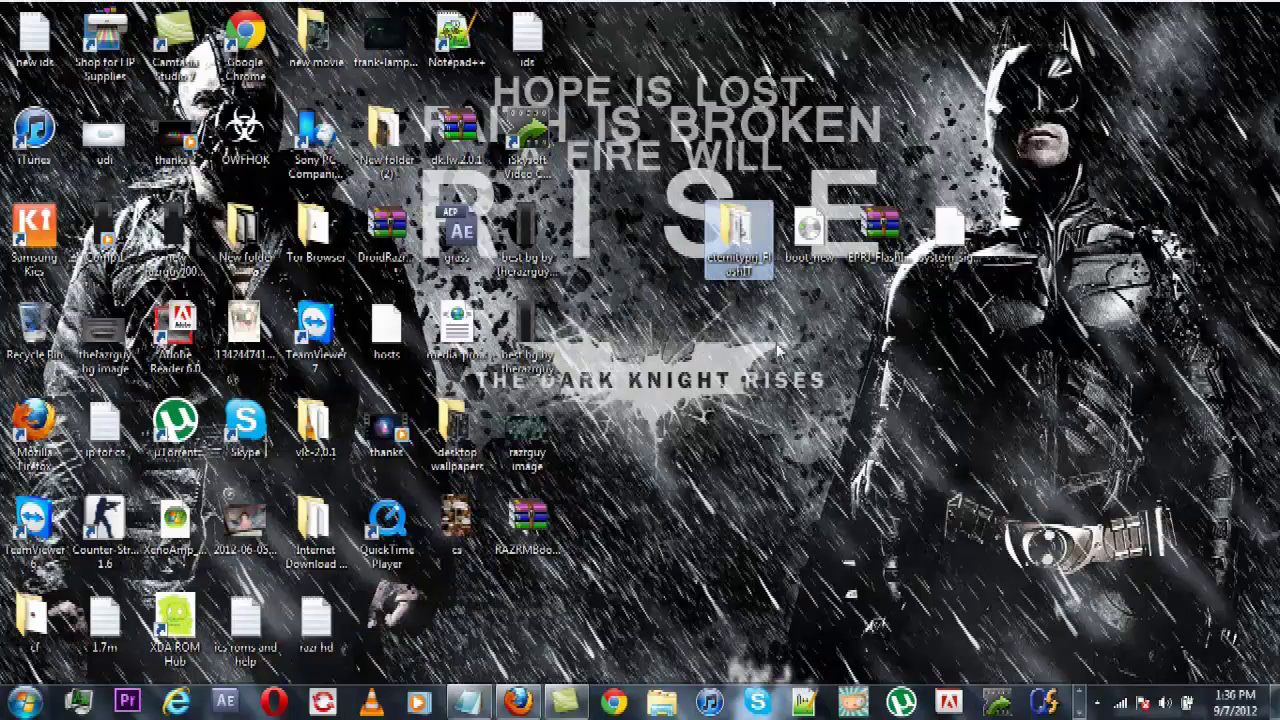
{"action": "left_click", "coordinate": [800, 440]}
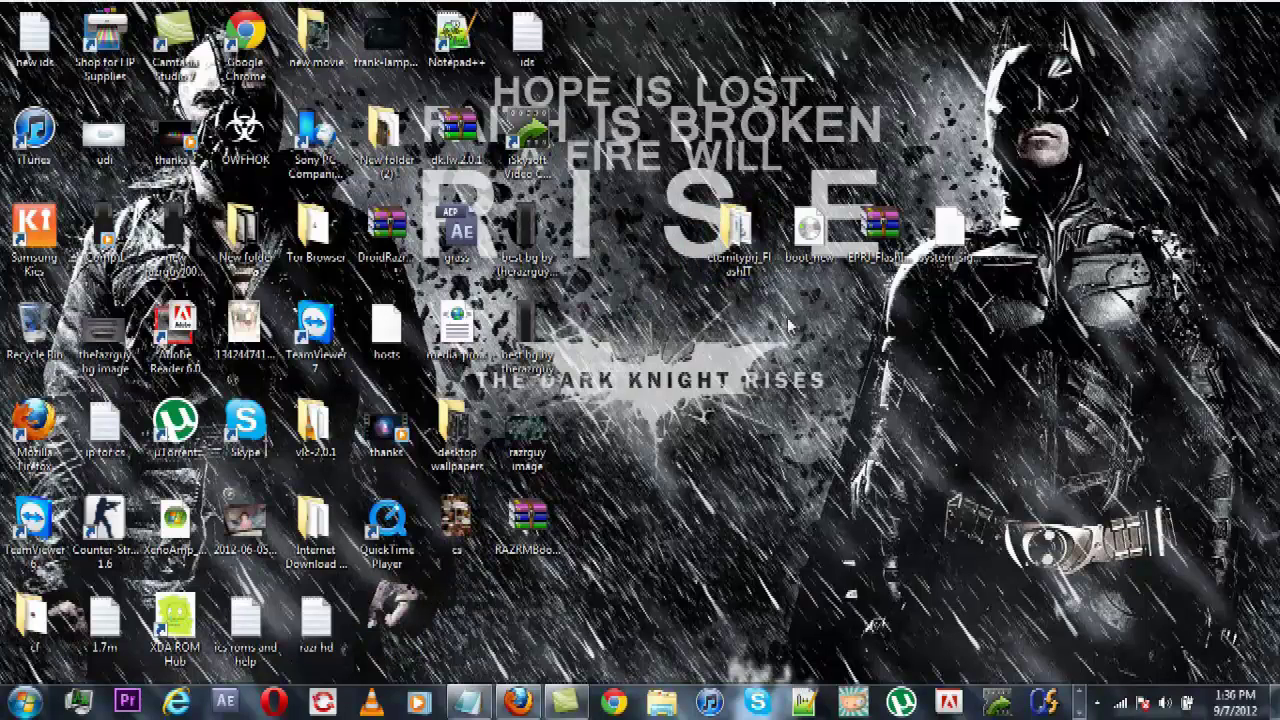
Copy AdbWinApi.dll, AdbWinUsbApi.dll, eprj-mfastboot and FlashME from the eternityprj_FlashIT folder onto the desktop
{"action": "double_click", "coordinate": [755, 246]}
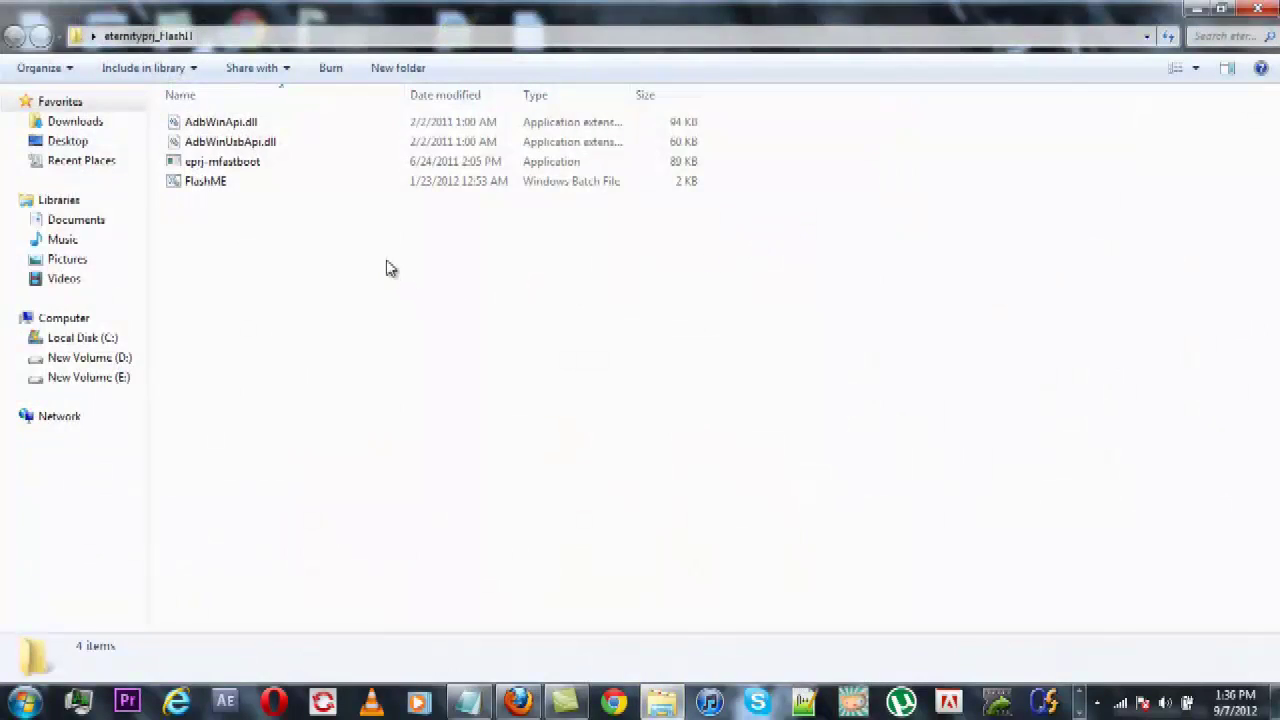
{"action": "left_click_drag", "start_coordinate": [390, 268], "coordinate": [410, 96]}
{"action": "right_click", "coordinate": [417, 131]}
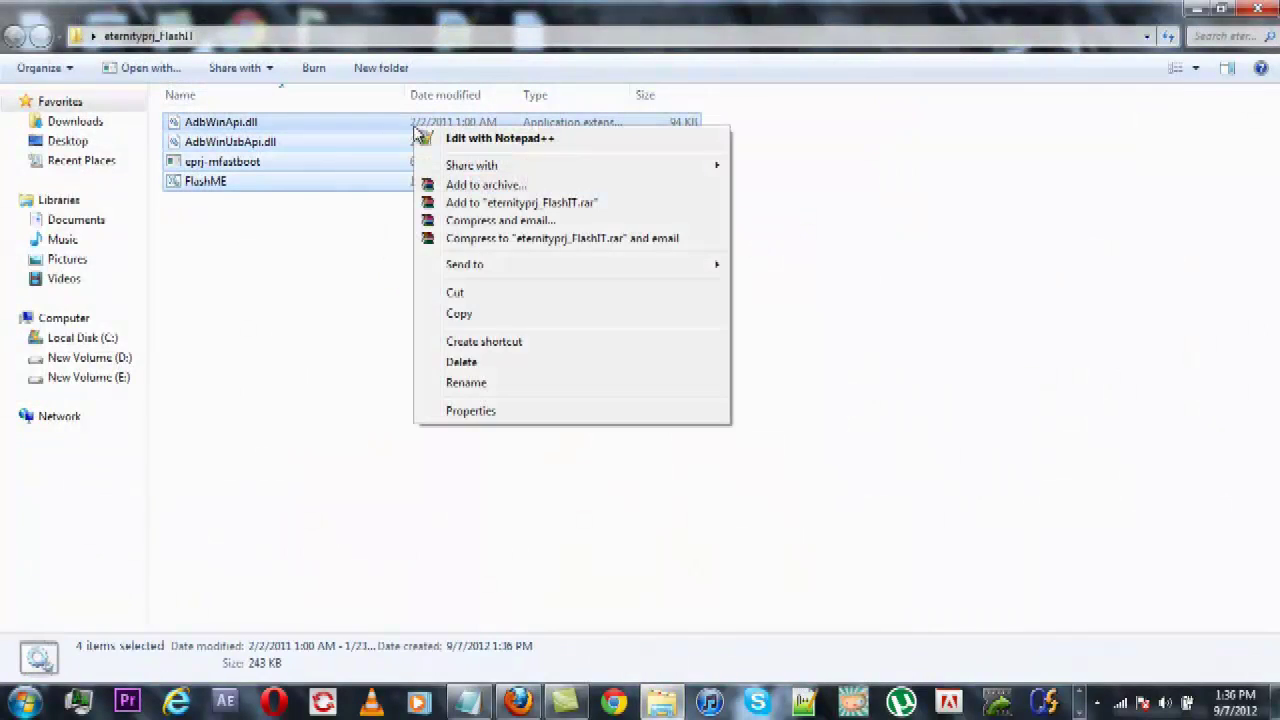
{"action": "left_click", "coordinate": [458, 313]}
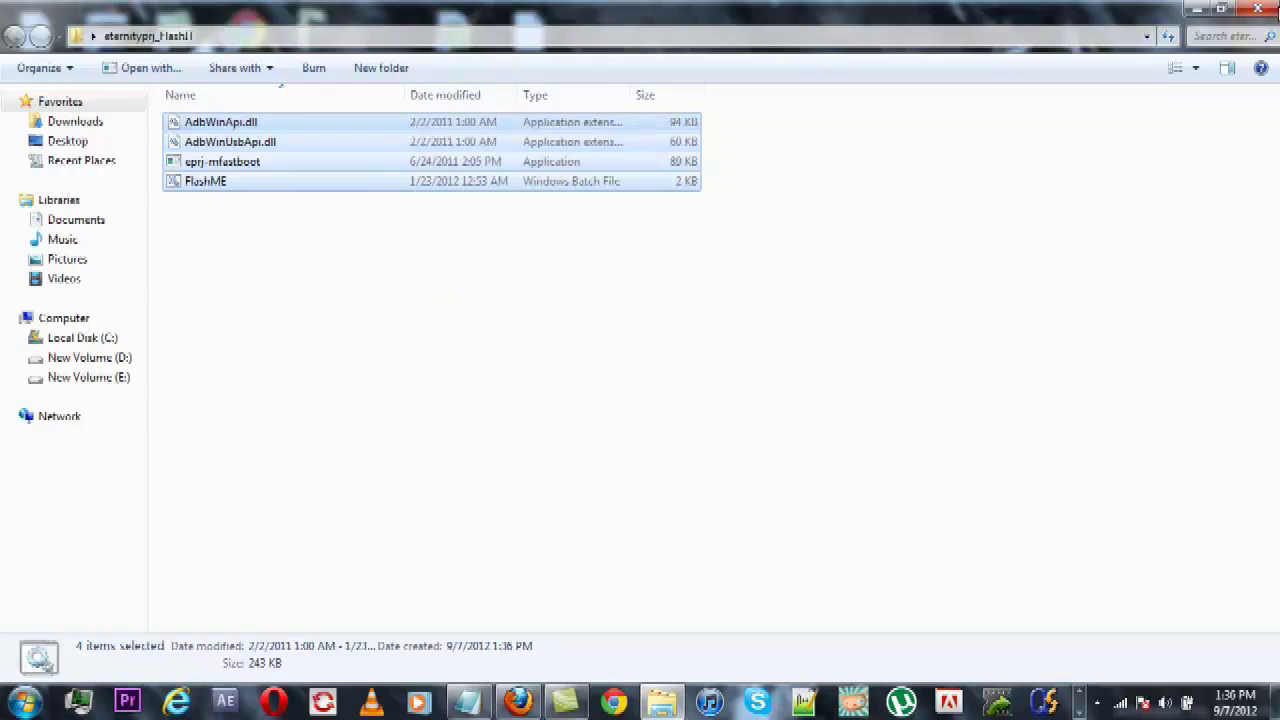
{"action": "left_click", "coordinate": [1213, 9]}
{"action": "right_click", "coordinate": [1054, 131]}
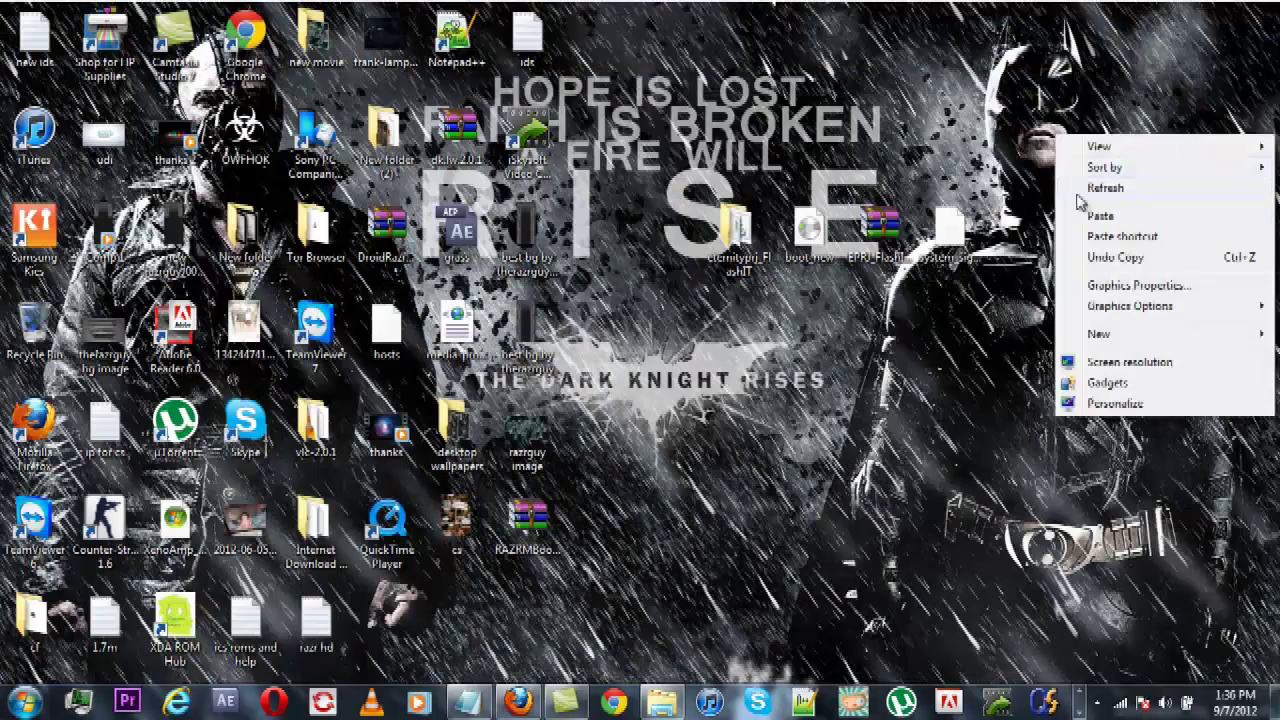
{"action": "left_click", "coordinate": [1088, 214]}
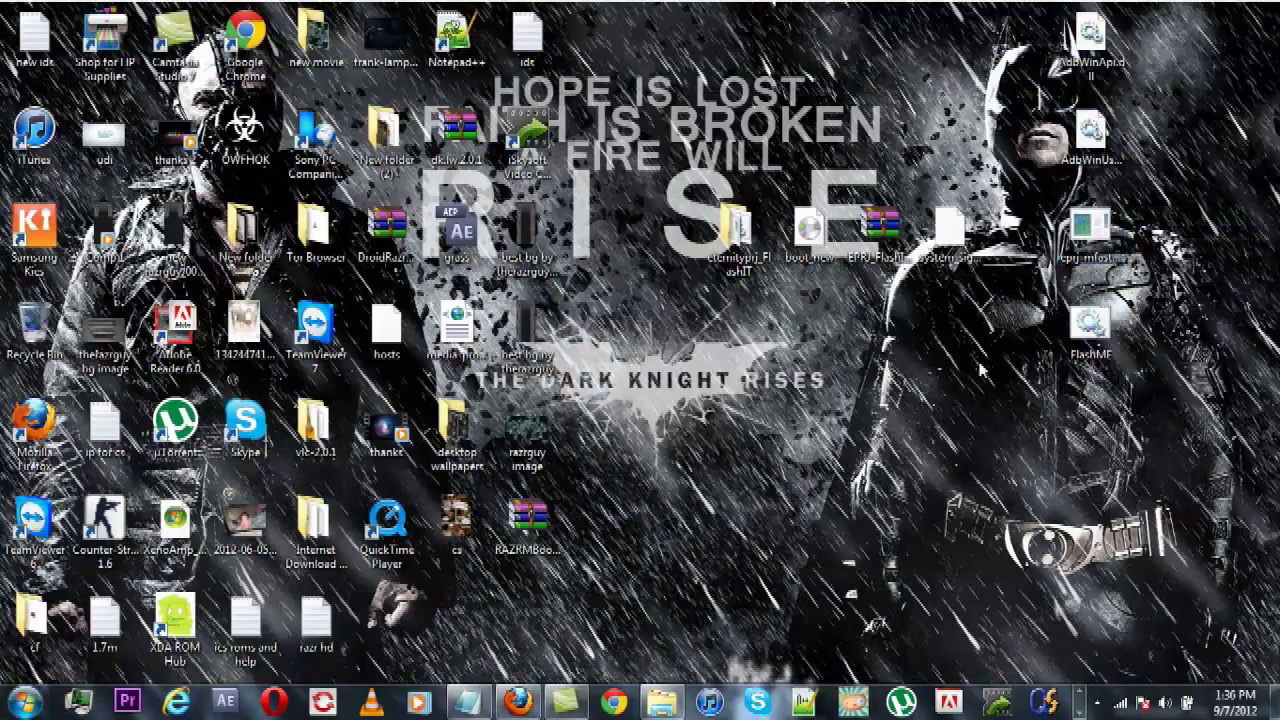
Line up the four copied files in one row with boot_new and system_signed, moving the archive and the eternityprj_FlashIT folder out of the row
{"action": "left_click_drag", "start_coordinate": [880, 226], "coordinate": [810, 34]}
{"action": "left_click_drag", "start_coordinate": [735, 226], "coordinate": [668, 38]}
{"action": "left_click_drag", "start_coordinate": [1090, 40], "coordinate": [740, 235]}
{"action": "left_click_drag", "start_coordinate": [1064, 220], "coordinate": [852, 216]}
{"action": "left_click_drag", "start_coordinate": [1085, 125], "coordinate": [1015, 230]}
{"action": "left_click_drag", "start_coordinate": [1090, 325], "coordinate": [1158, 240]}
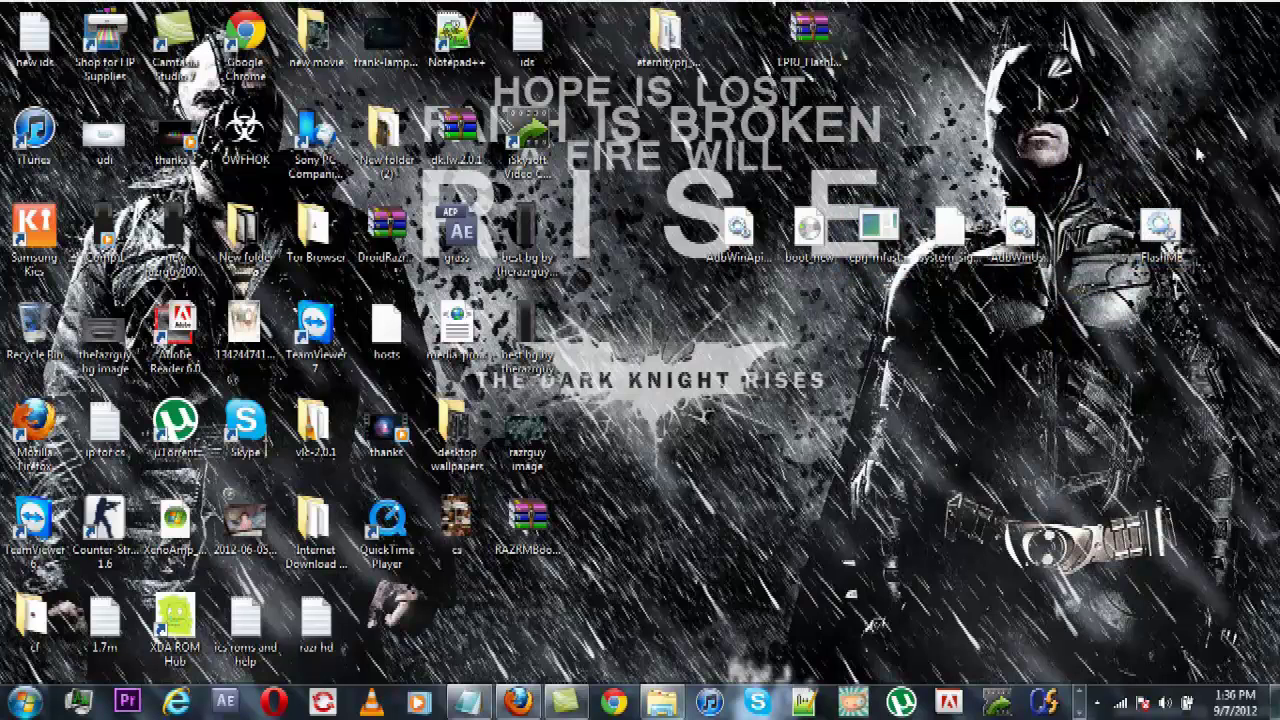
{"action": "left_click_drag", "start_coordinate": [1070, 248], "coordinate": [1076, 248]}
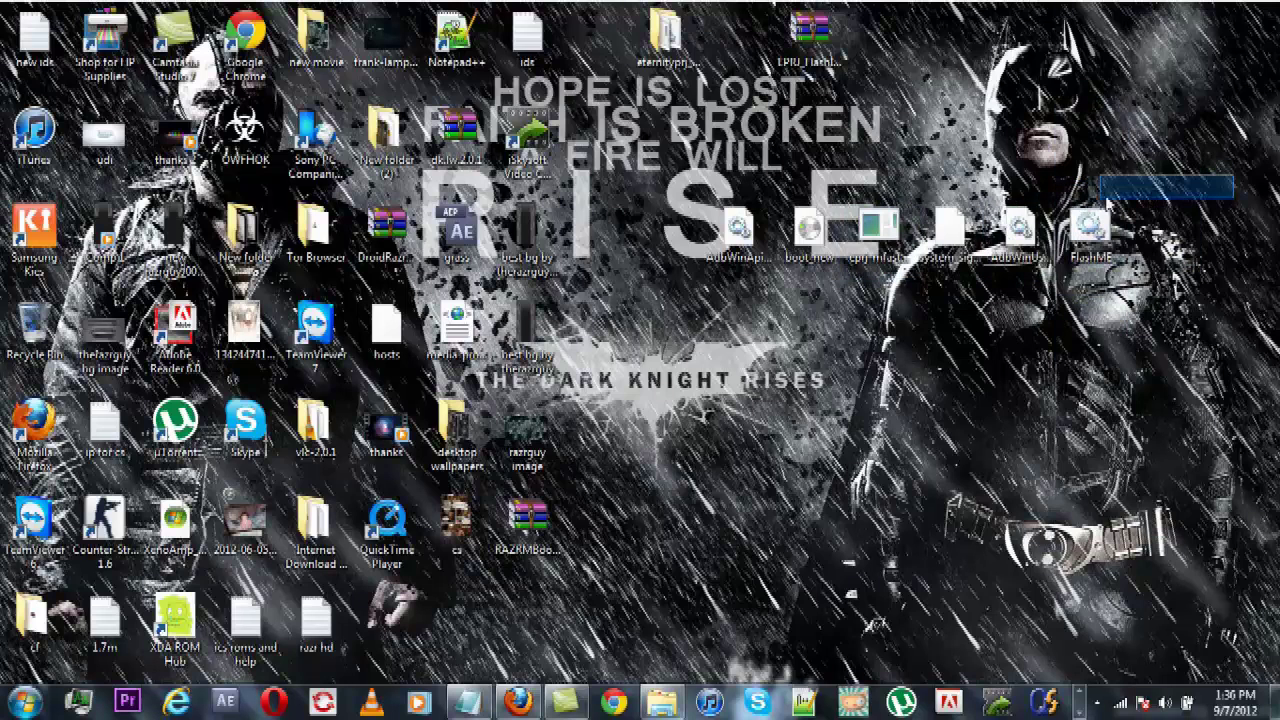
{"action": "left_click_drag", "start_coordinate": [1107, 204], "coordinate": [705, 377]}
{"action": "left_click", "coordinate": [705, 377]}
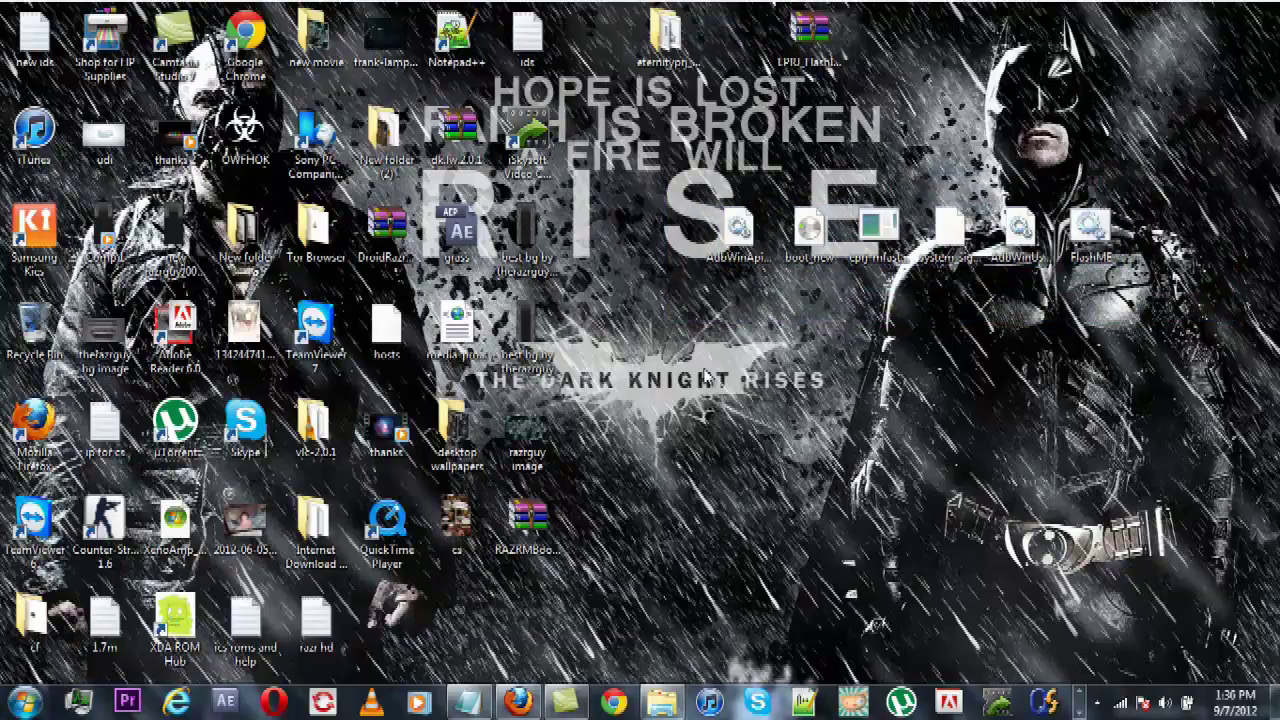